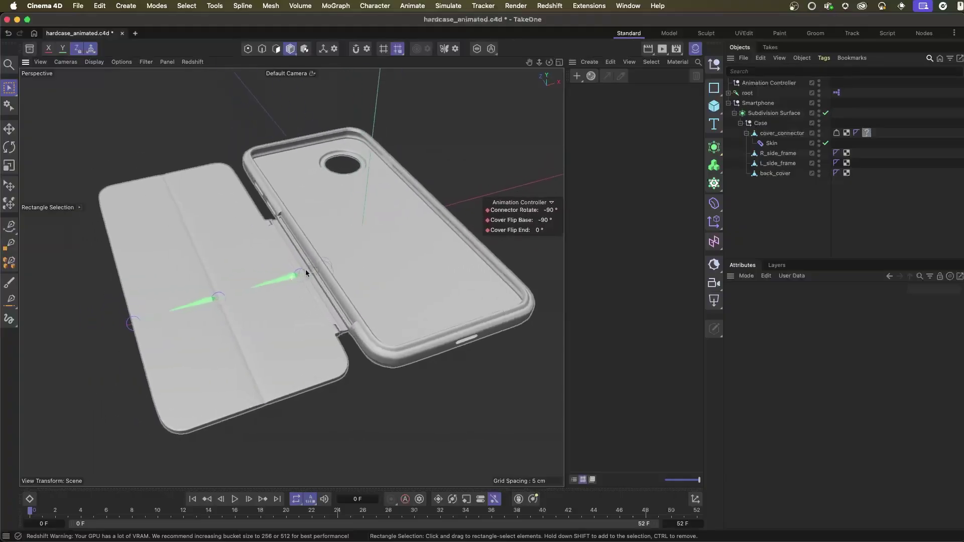
# Step: Play back the phone case's cover-flip animation, stop it and return to frame 0
pyautogui.keyDown('alt'); pyautogui.moveTo(305, 270); pyautogui.dragTo(326, 271, button='right'); pyautogui.keyUp('alt')
pyautogui.keyDown('alt'); pyautogui.moveTo(327, 271); pyautogui.dragTo(366, 278); pyautogui.keyUp('alt')
pyautogui.keyDown('alt'); pyautogui.moveTo(366, 279); pyautogui.dragTo(333, 263, button='right'); pyautogui.keyUp('alt')
pyautogui.keyDown('alt'); pyautogui.moveTo(333, 263); pyautogui.dragTo(316, 250, button='middle'); pyautogui.keyUp('alt')
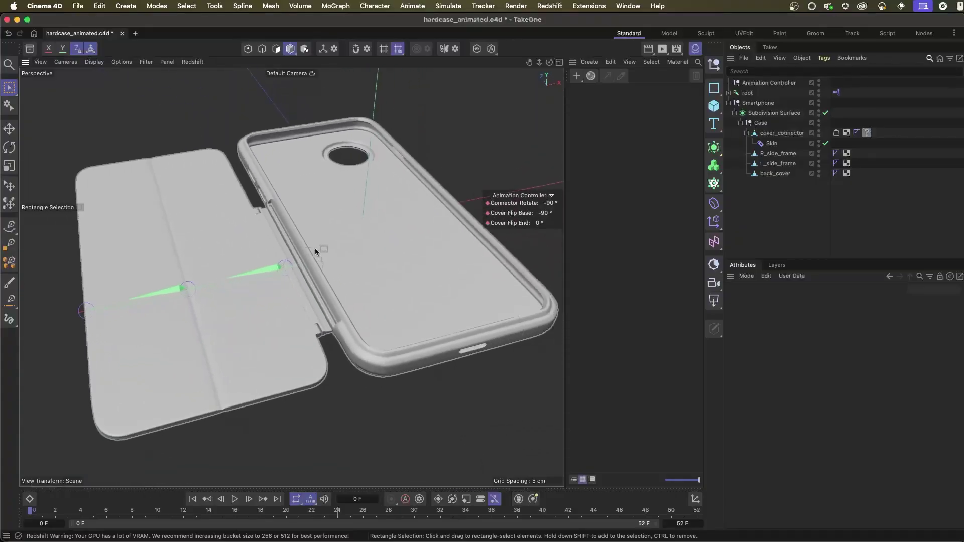
pyautogui.keyDown('alt'); pyautogui.moveTo(316, 250); pyautogui.dragTo(347, 248); pyautogui.keyUp('alt')
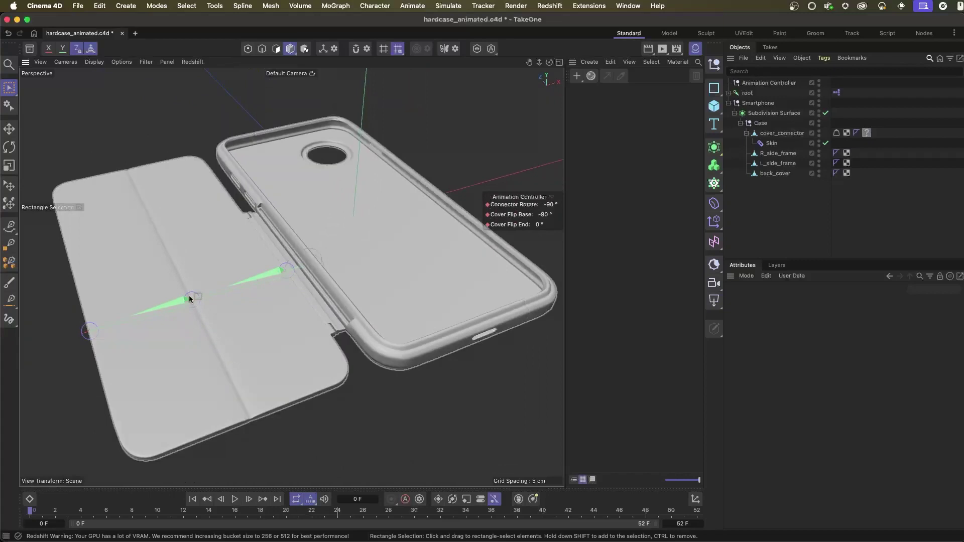
pyautogui.click(235, 499)
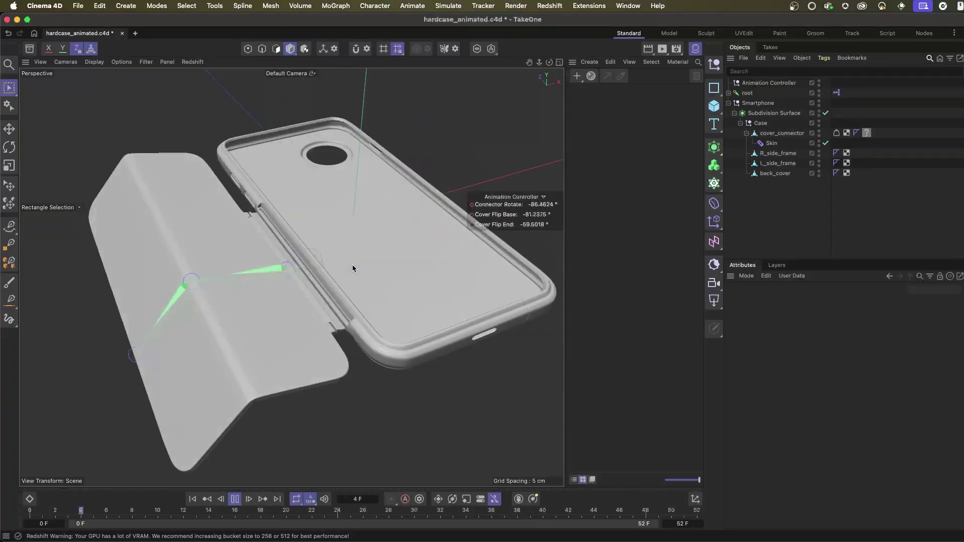
pyautogui.click(230, 501)
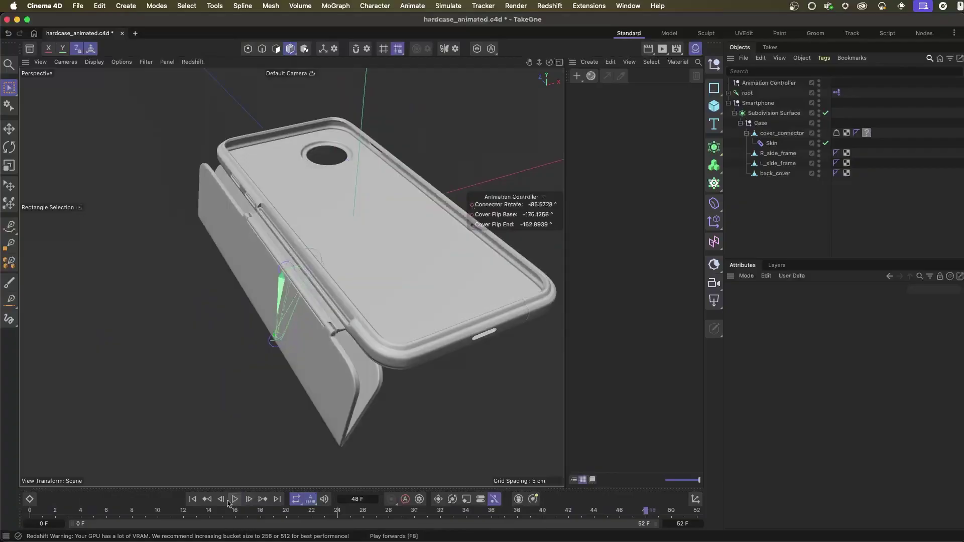
pyautogui.click(191, 501)
pyautogui.keyDown('alt'); pyautogui.moveTo(333, 251); pyautogui.dragTo(372, 280); pyautogui.keyUp('alt')
# Step: Import hardcase_case__.sbsar and hardcase_cover__.sbsar as Substance materials, accepting a copy at the project location
pyautogui.moveTo(962, 125); pyautogui.dragTo(617, 145)
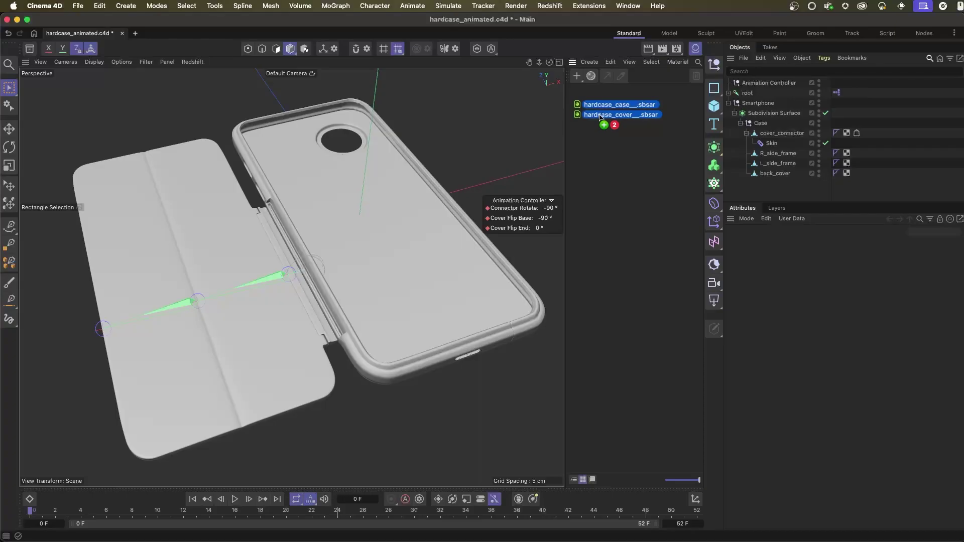
pyautogui.moveTo(601, 116); pyautogui.dragTo(600, 118)
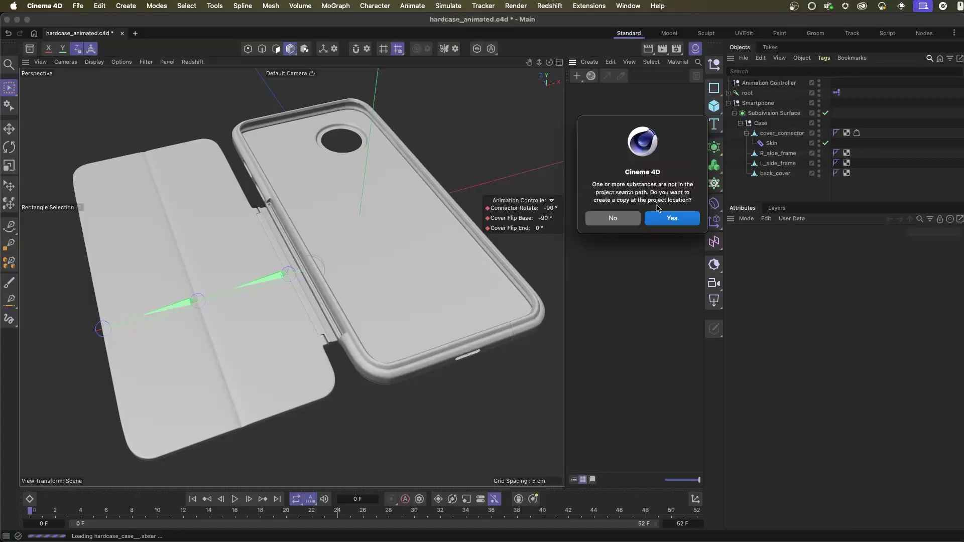
pyautogui.click(675, 218)
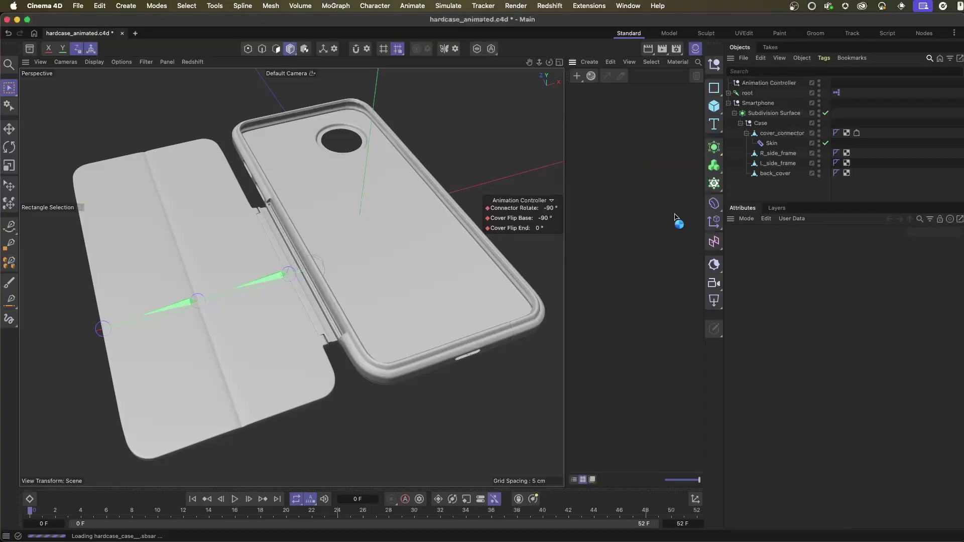
pyautogui.click(673, 218)
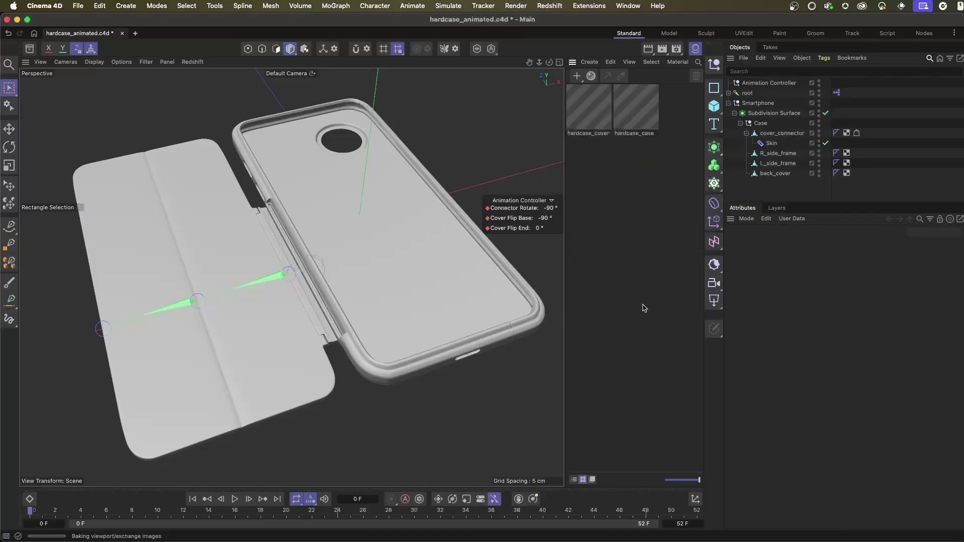
# Step: Delete the Displacement node from the hardcase_case material's node graph and close the graph
pyautogui.click(636, 102)
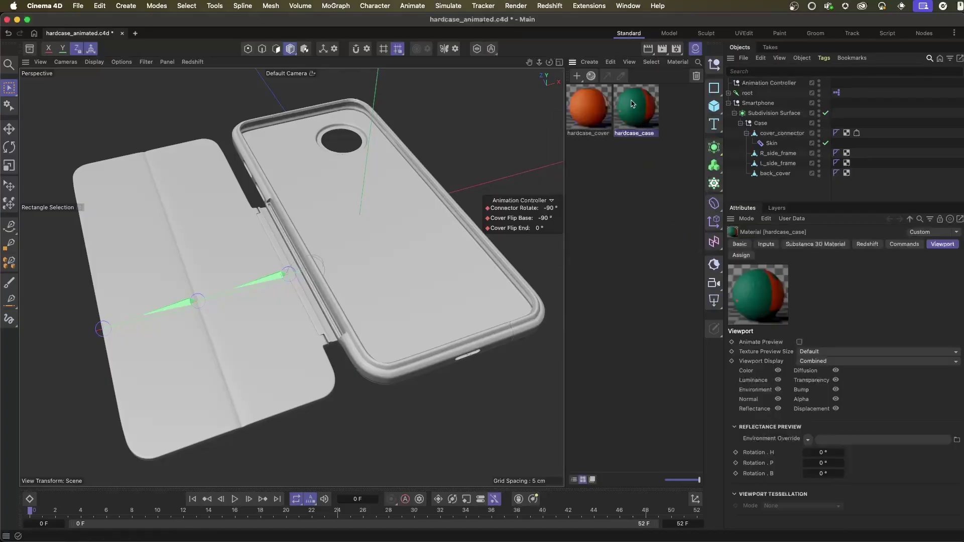
pyautogui.doubleClick(633, 104)
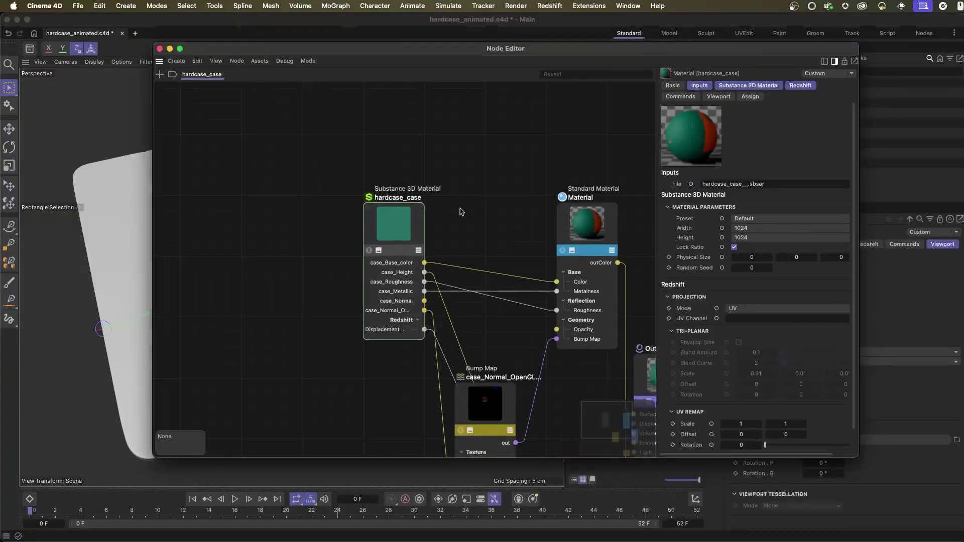
pyautogui.moveTo(281, 143); pyautogui.dragTo(242, 159)
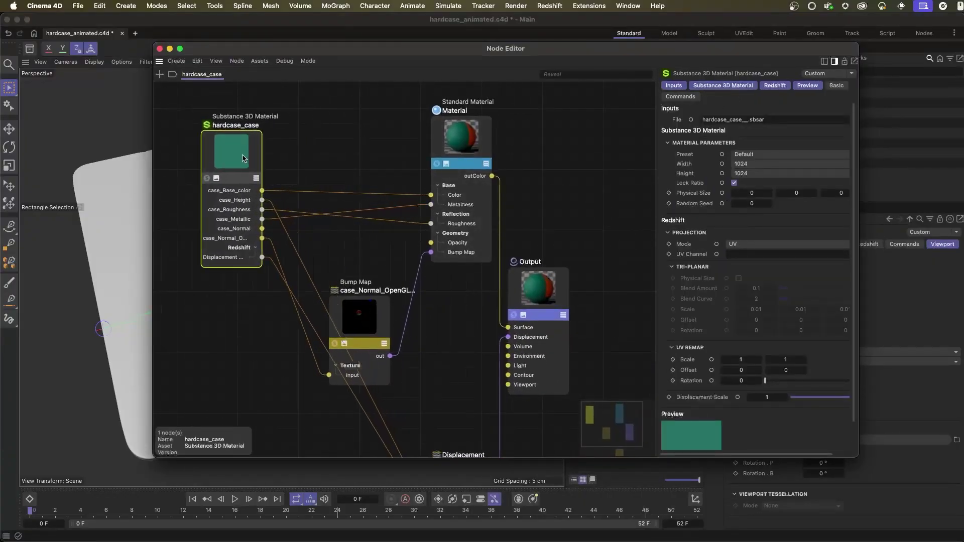
pyautogui.scroll(-5, 366, 250)
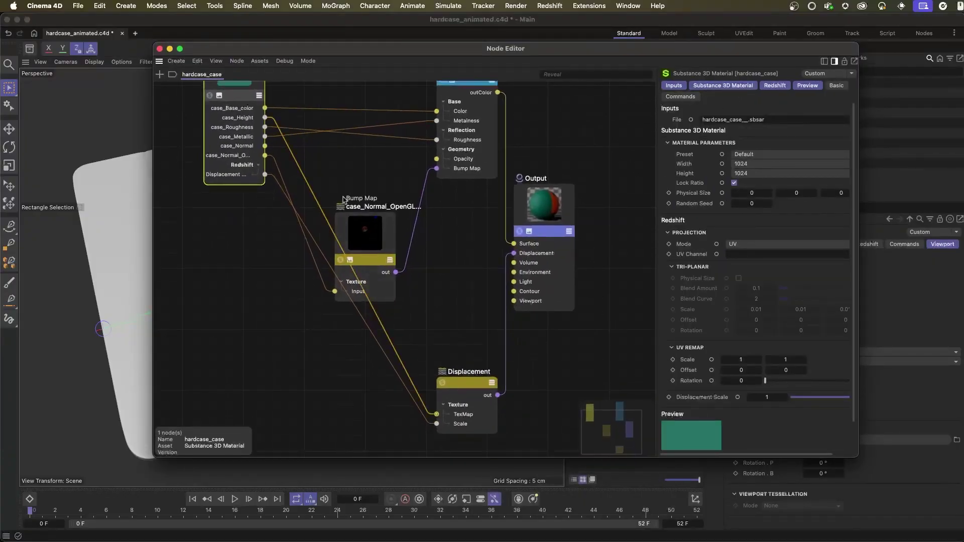
pyautogui.moveTo(470, 386); pyautogui.dragTo(449, 359)
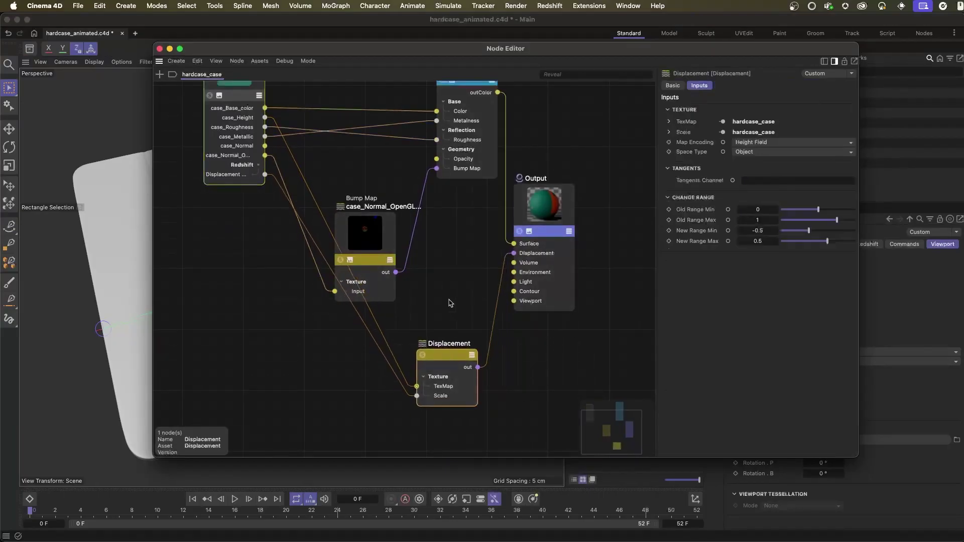
pyautogui.press('Delete')
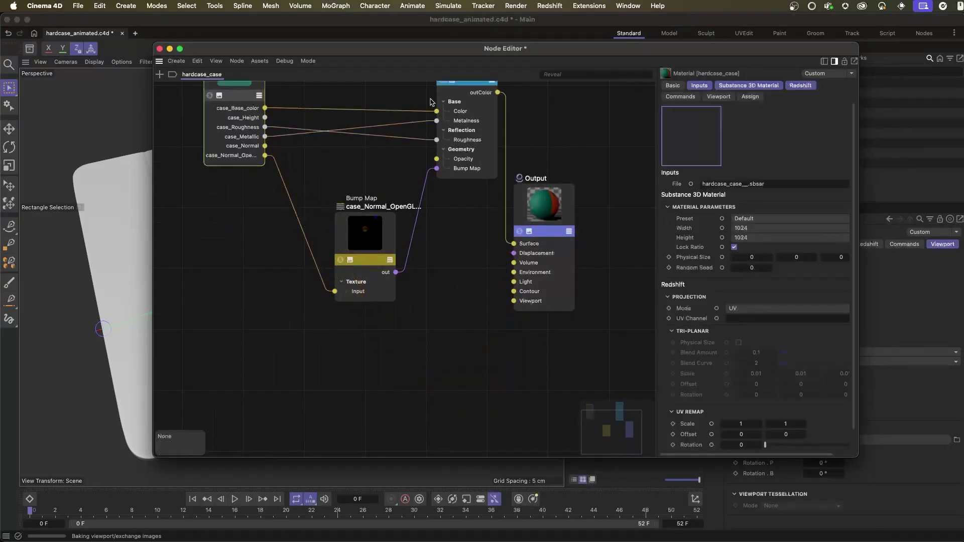
pyautogui.click(159, 48)
# Step: Delete the Displacement node from the hardcase_cover material's node graph and close the graph
pyautogui.doubleClick(603, 114)
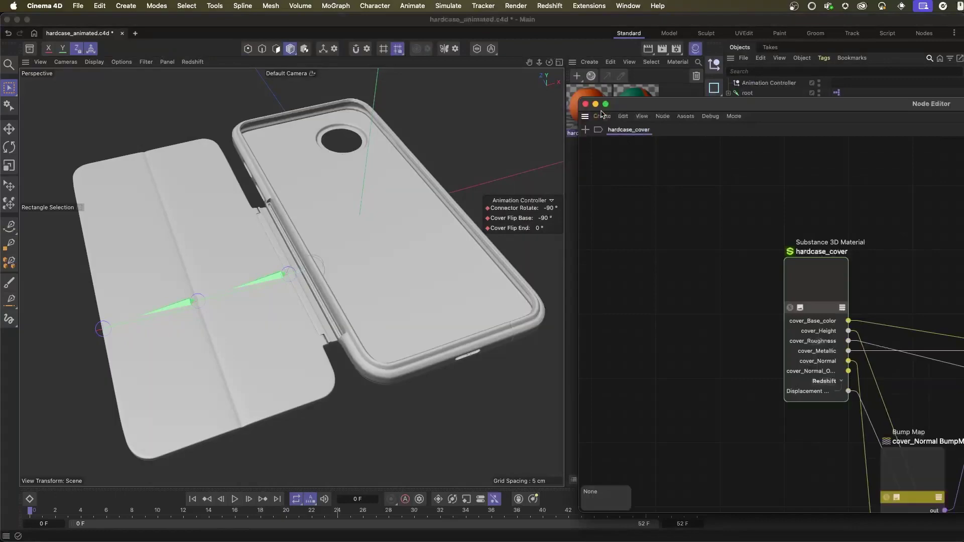
pyautogui.moveTo(794, 99); pyautogui.dragTo(355, 51)
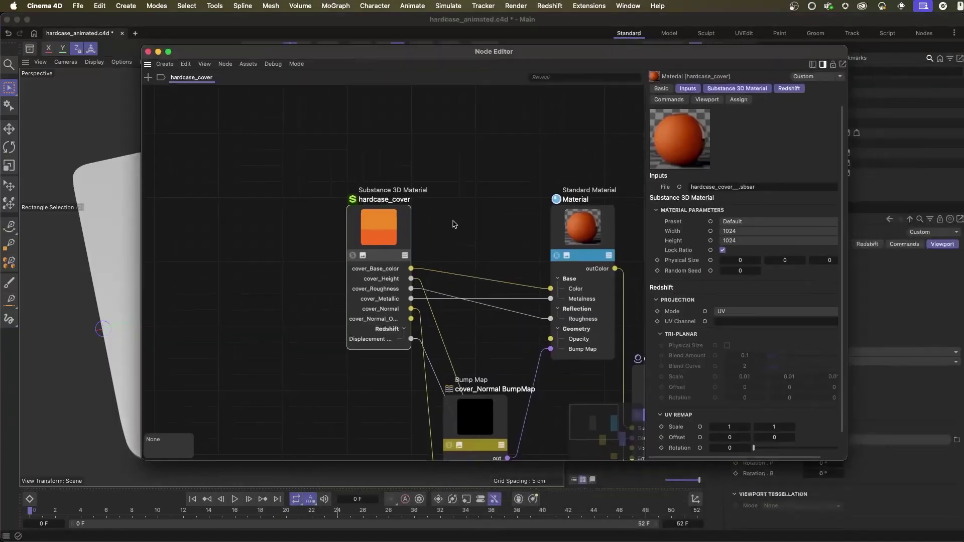
pyautogui.keyDown('alt'); pyautogui.moveTo(466, 296); pyautogui.dragTo(360, 234, button='middle'); pyautogui.keyUp('alt')
pyautogui.moveTo(266, 178); pyautogui.dragTo(219, 171)
pyautogui.moveTo(385, 352); pyautogui.dragTo(362, 289)
pyautogui.scroll(1, 461, 156)
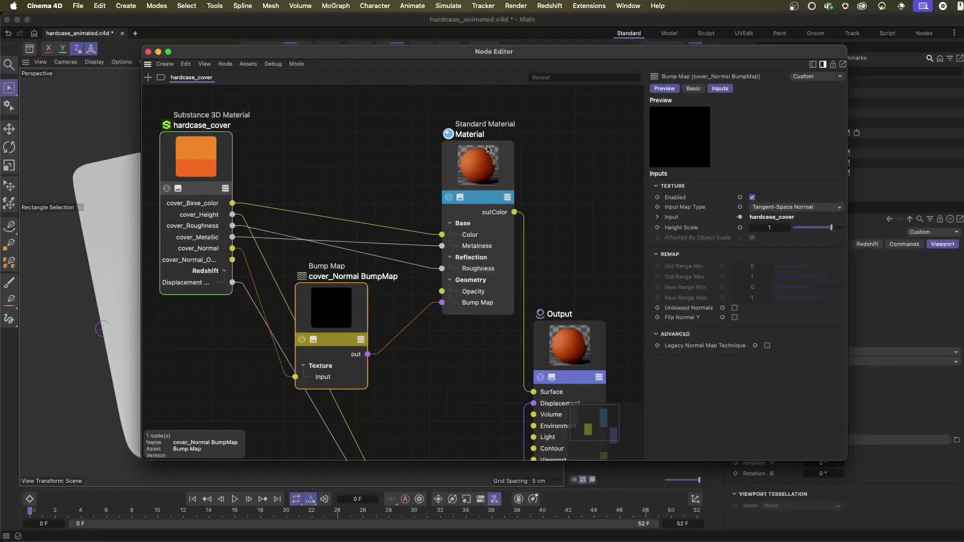
pyautogui.scroll(-1, 452, 261)
pyautogui.keyDown('alt'); pyautogui.moveTo(453, 261); pyautogui.dragTo(453, 129, button='middle'); pyautogui.keyUp('alt')
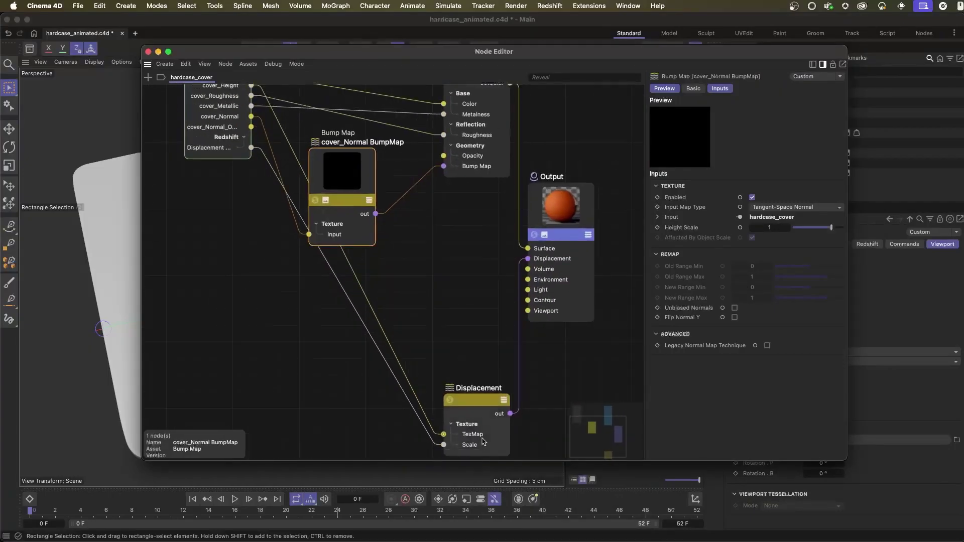
pyautogui.moveTo(484, 440); pyautogui.dragTo(443, 343)
pyautogui.moveTo(424, 260); pyautogui.dragTo(456, 347)
pyautogui.press('Delete')
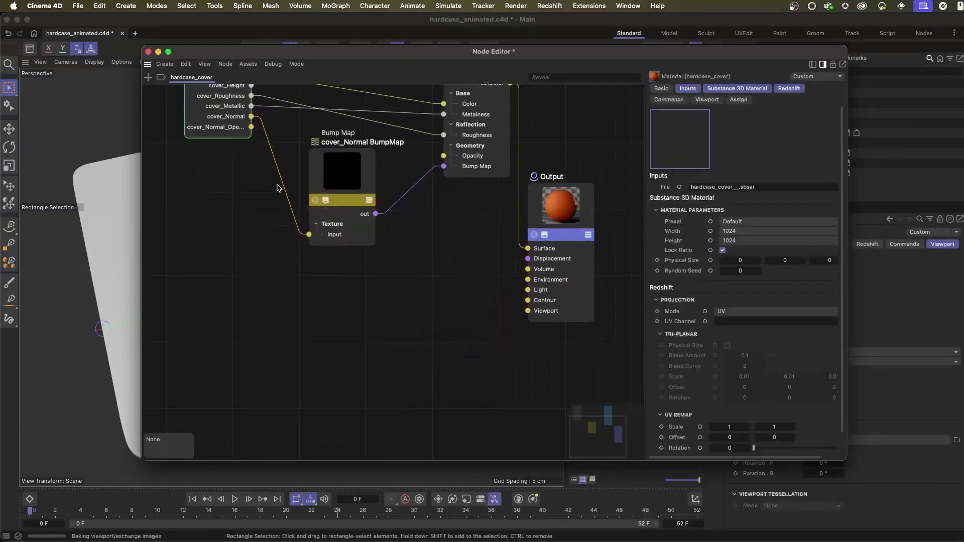
pyautogui.click(148, 51)
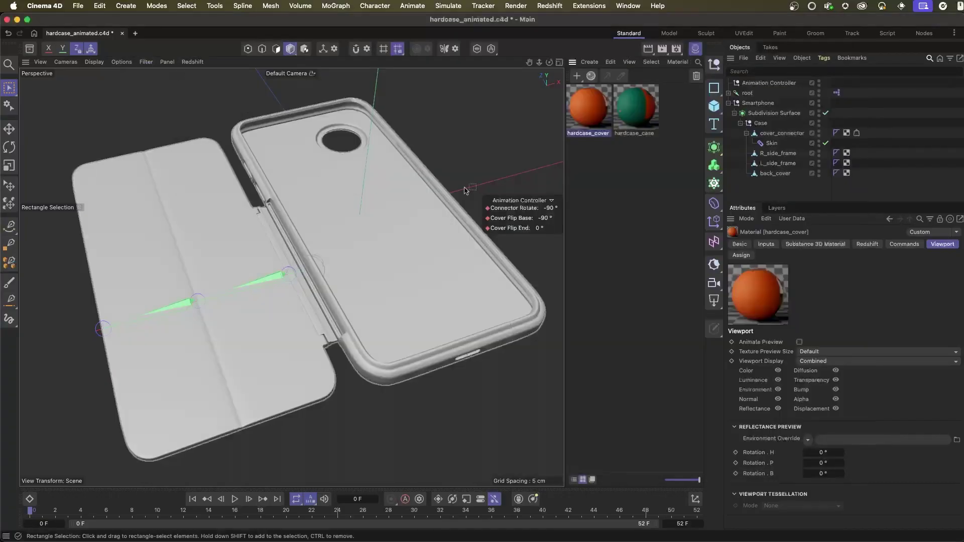
# Step: Assign hardcase_case to R_side_frame, L_side_frame and back_cover, and hardcase_cover to cover_connector
pyautogui.click(637, 110)
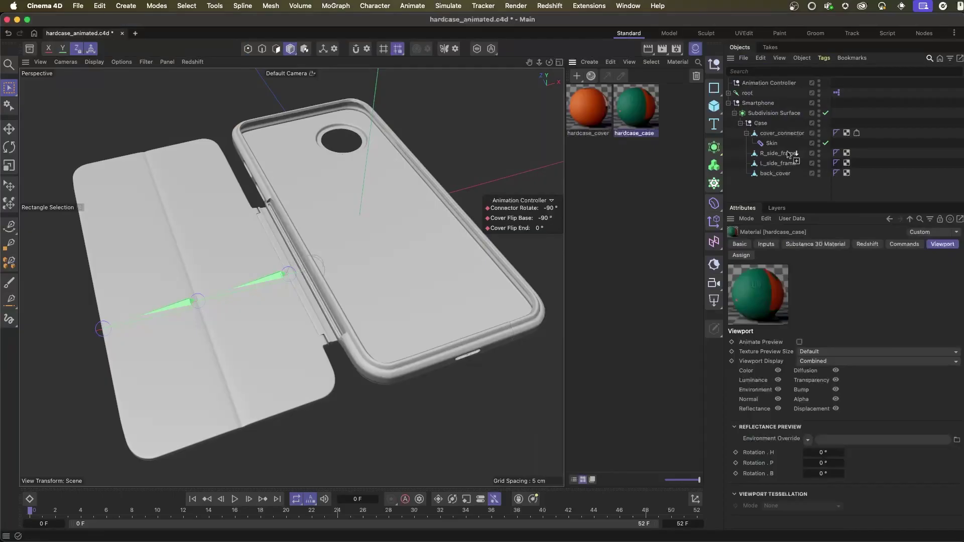
pyautogui.moveTo(793, 156); pyautogui.dragTo(772, 174)
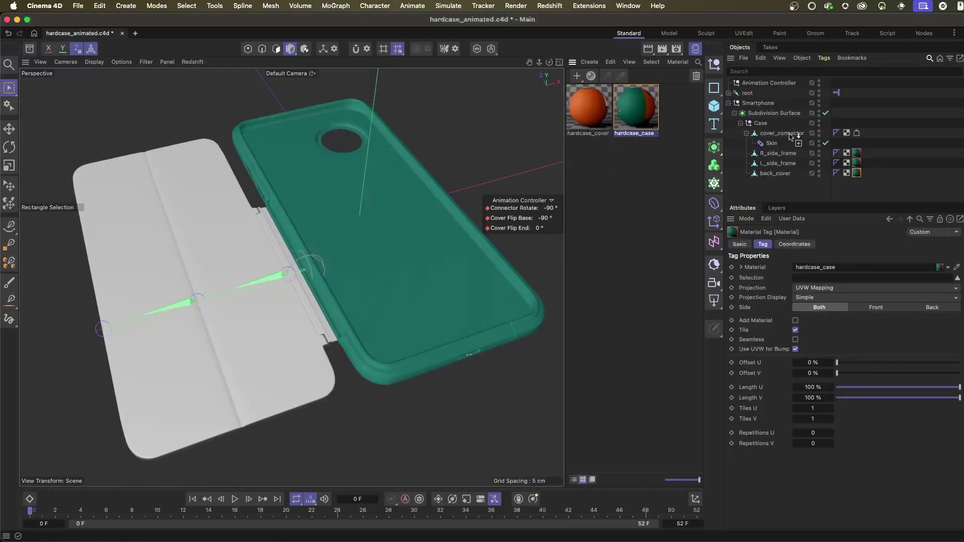
pyautogui.moveTo(791, 137); pyautogui.dragTo(791, 135)
pyautogui.moveTo(336, 233)
pyautogui.keyDown('alt'); pyautogui.mouseDown()
pyautogui.moveTo(334, 220)
pyautogui.moveTo(328, 239)
pyautogui.mouseUp(); pyautogui.keyUp('alt')
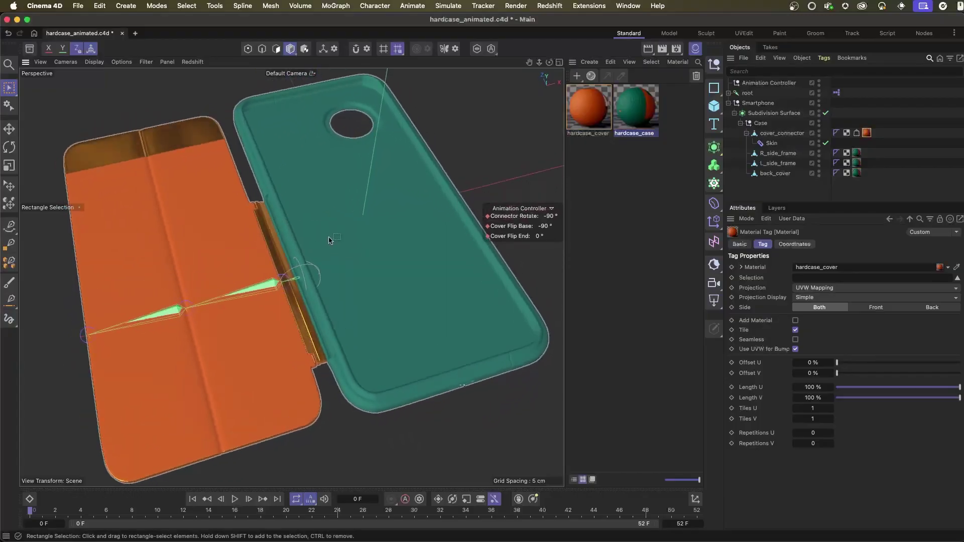
pyautogui.keyDown('alt'); pyautogui.moveTo(392, 280); pyautogui.dragTo(341, 180); pyautogui.keyUp('alt')
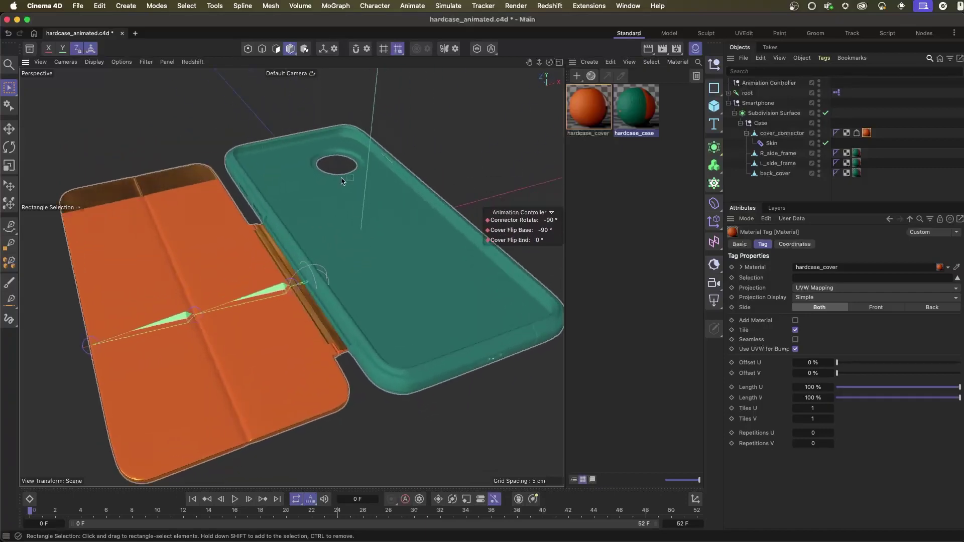
# Step: Set the hardcase_case material's viewport texture preview size to 4096x4096 (64 MB)
pyautogui.click(636, 109)
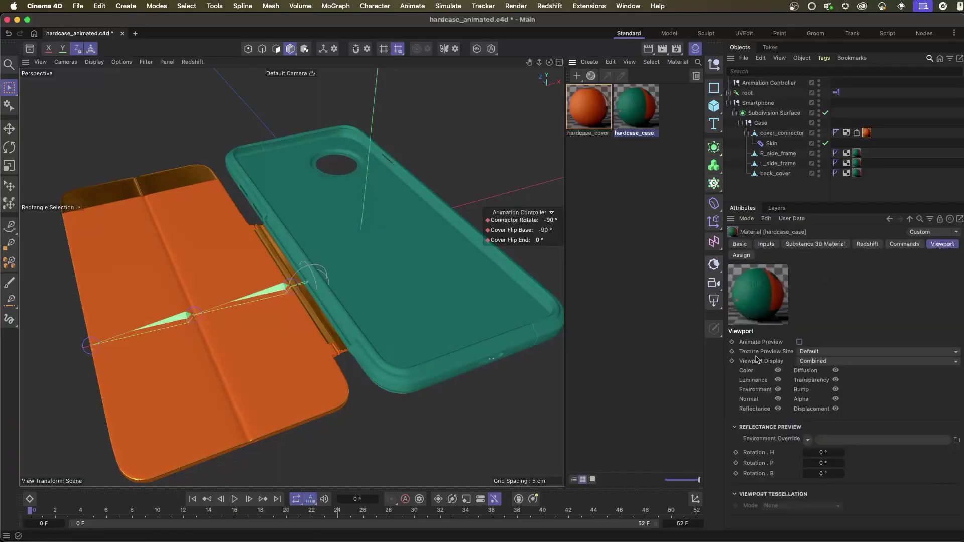
pyautogui.click(816, 355)
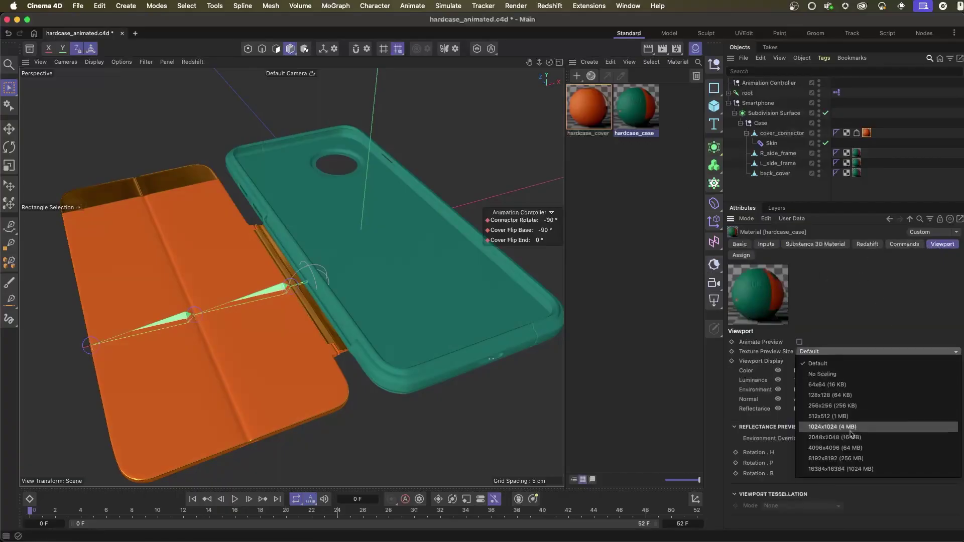
pyautogui.click(824, 447)
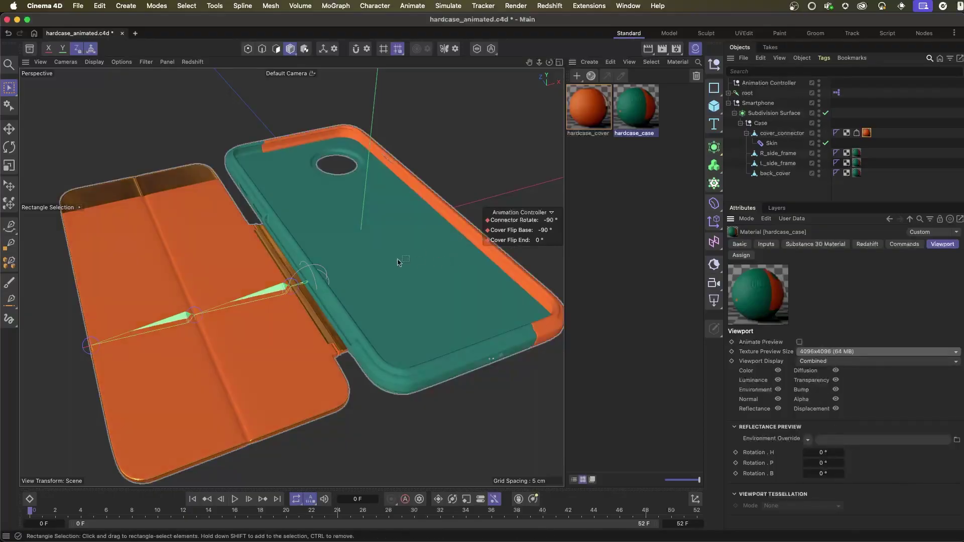
pyautogui.moveTo(435, 239)
pyautogui.keyDown('alt'); pyautogui.mouseDown()
pyautogui.moveTo(363, 227)
pyautogui.moveTo(403, 280)
pyautogui.moveTo(431, 250)
pyautogui.mouseUp(); pyautogui.keyUp('alt')
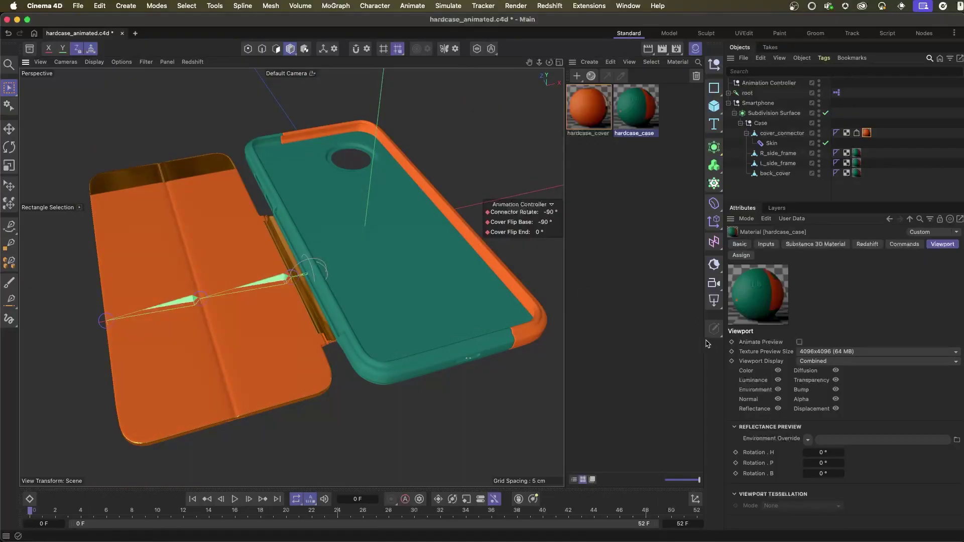
# Step: Set the hardcase_cover material's viewport texture preview size to 4096x4096 (64 MB) and inspect the cover hinge
pyautogui.click(590, 109)
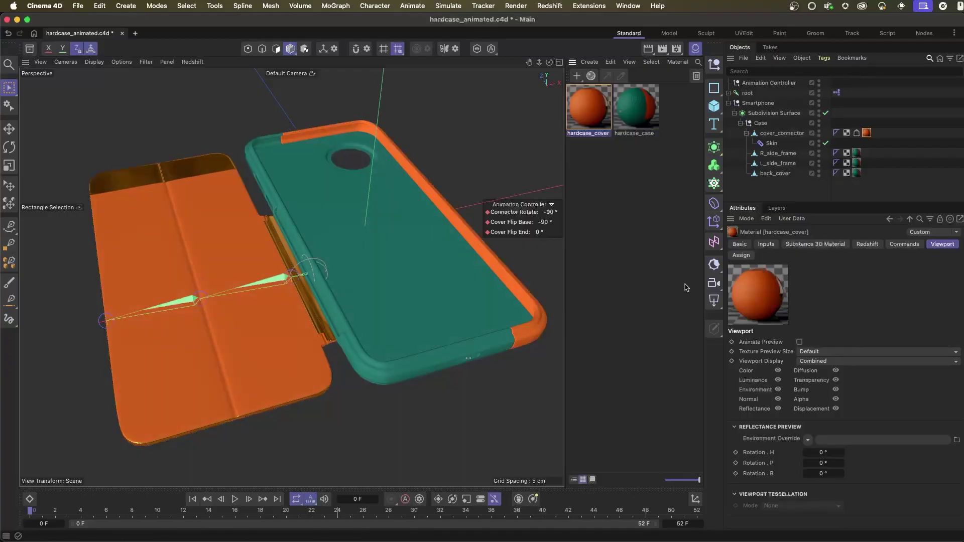
pyautogui.click(804, 352)
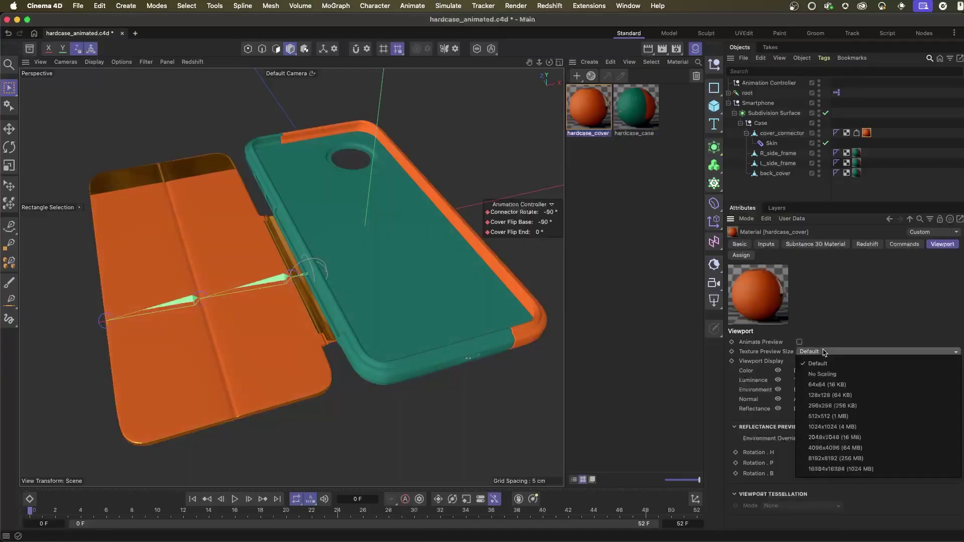
pyautogui.click(846, 453)
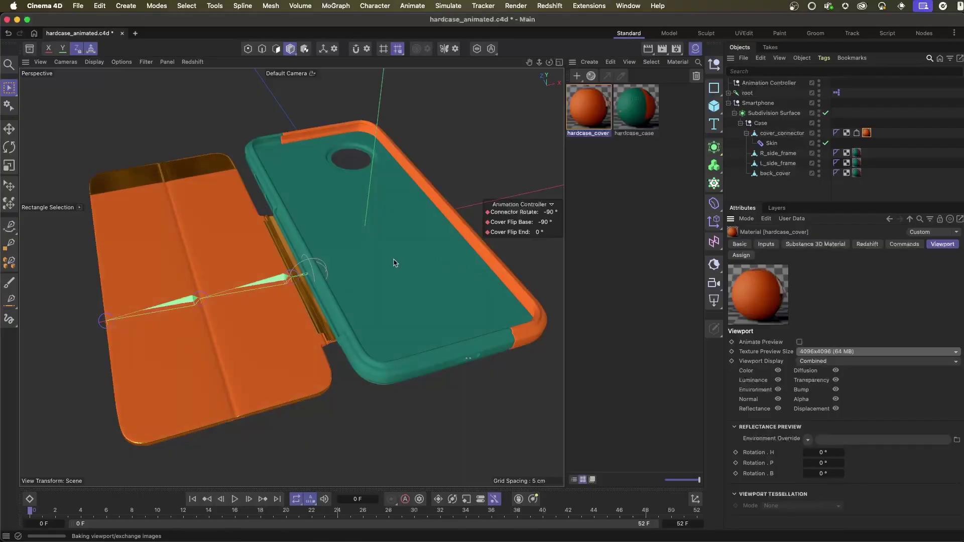
pyautogui.scroll(5, 311, 253)
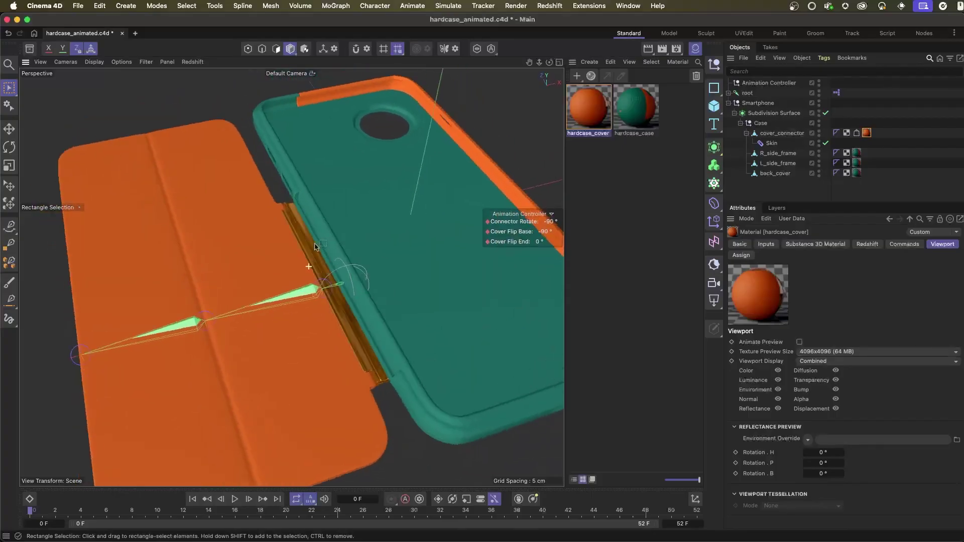
pyautogui.scroll(-5, 315, 246)
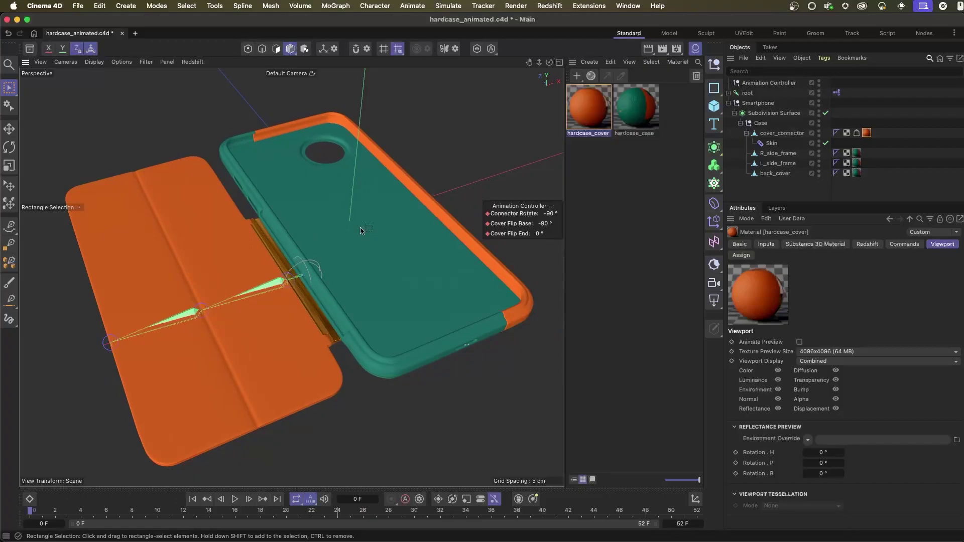
# Step: Show the textured phone case in Redshift RenderView and place the render window over the viewport
pyautogui.click(662, 48)
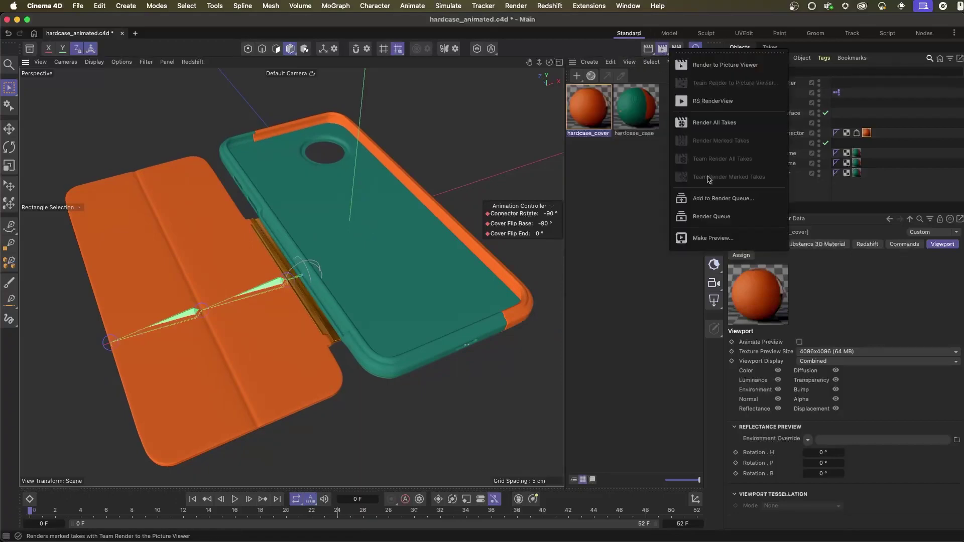
pyautogui.click(711, 101)
pyautogui.moveTo(792, 96); pyautogui.dragTo(307, 82)
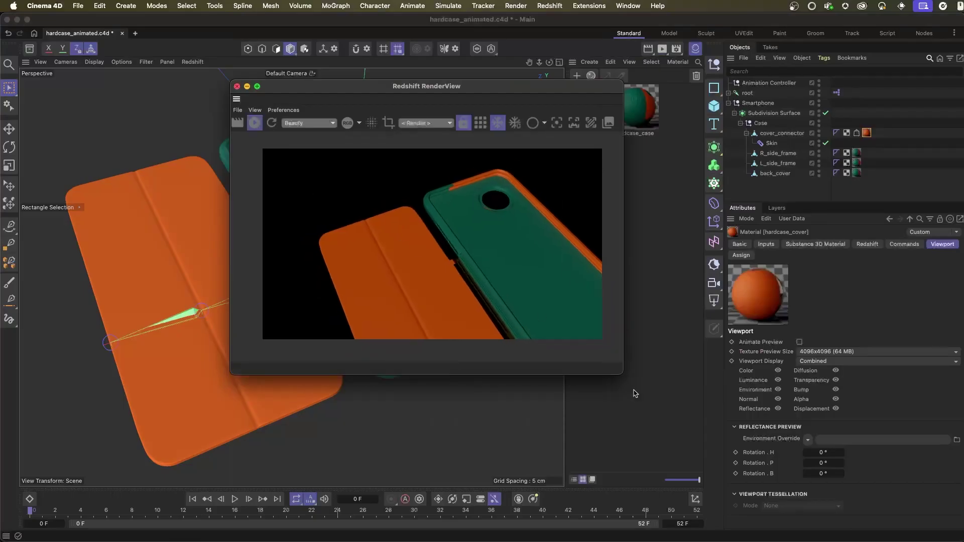
# Step: Preview the whole open phone case in an enlarged Redshift RenderView window, and close the render window
pyautogui.moveTo(623, 373); pyautogui.dragTo(701, 431)
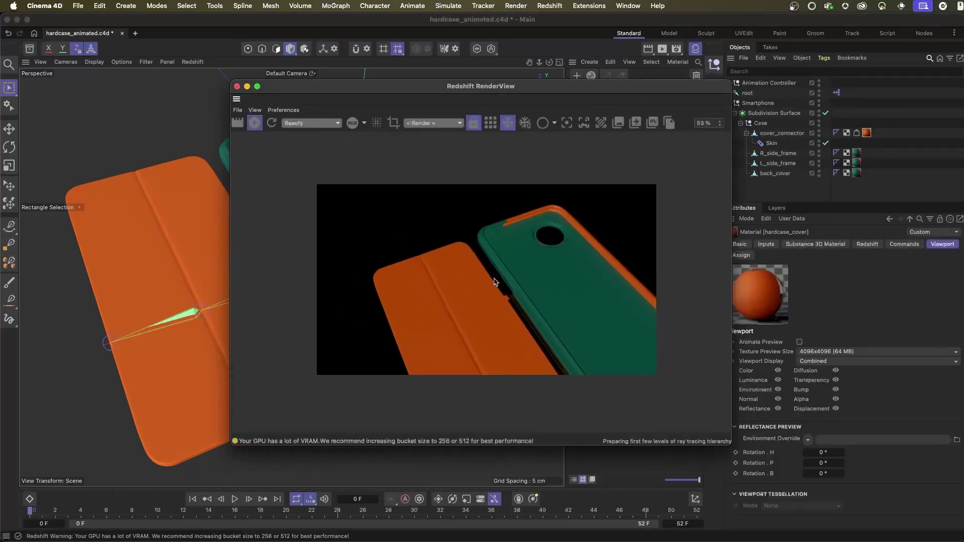
pyautogui.moveTo(484, 87); pyautogui.dragTo(570, 71)
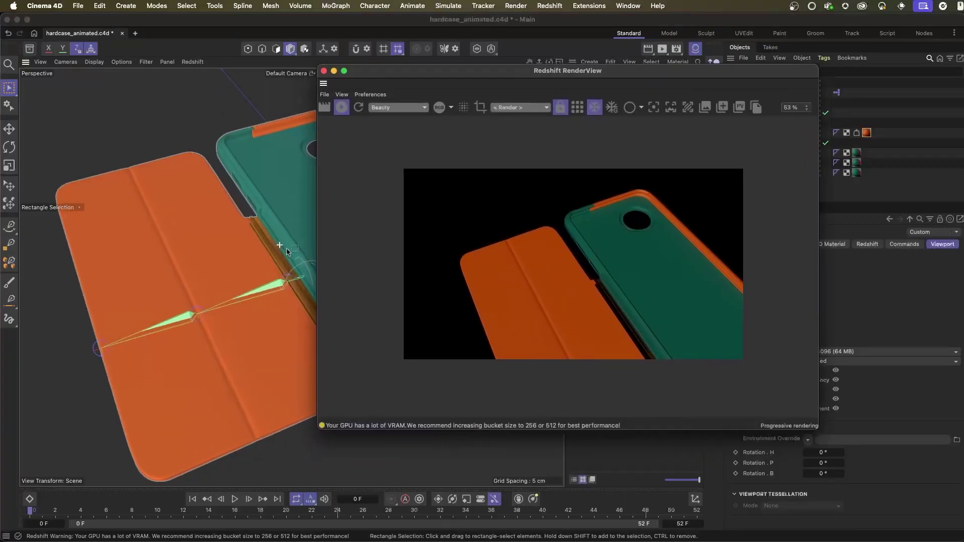
pyautogui.keyDown('alt'); pyautogui.moveTo(277, 241); pyautogui.dragTo(246, 220); pyautogui.keyUp('alt')
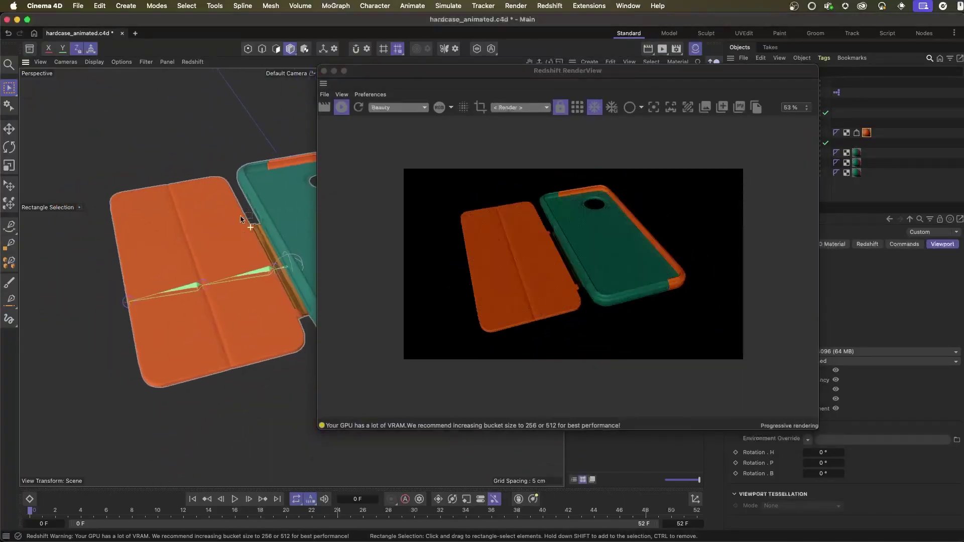
pyautogui.click(341, 96)
pyautogui.click(325, 72)
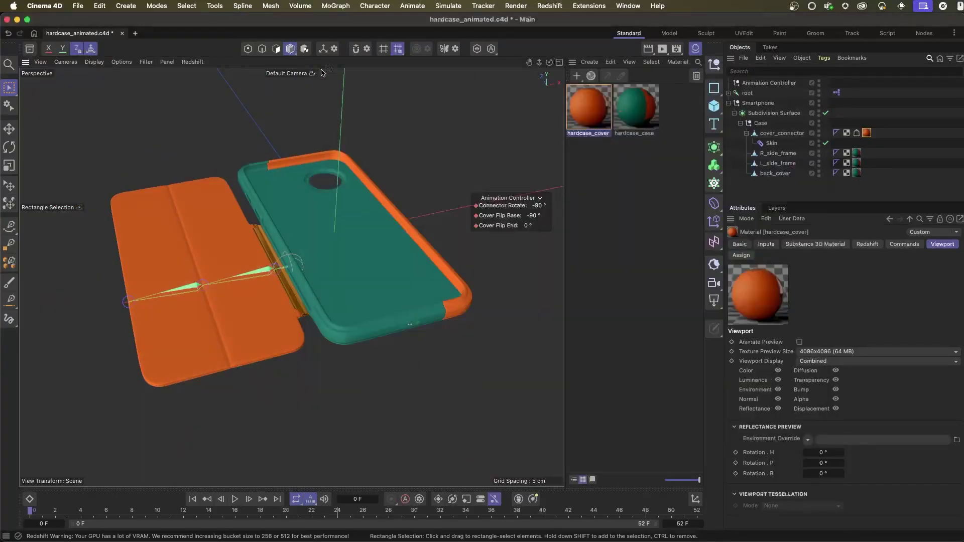
# Step: Scrub the cover animation, return to frame 0 and examine the textured open case in the viewport
pyautogui.keyDown('alt'); pyautogui.moveTo(309, 230); pyautogui.dragTo(350, 233); pyautogui.keyUp('alt')
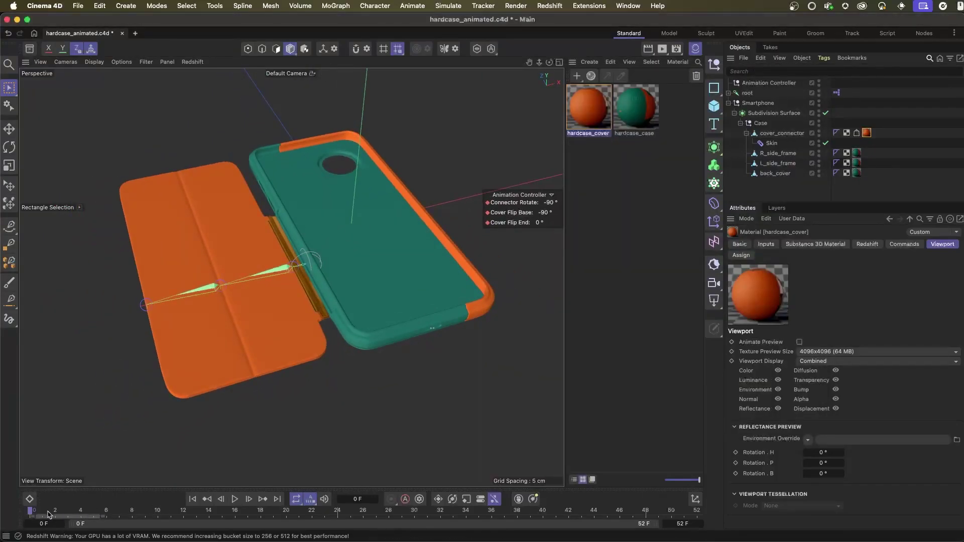
pyautogui.moveTo(38, 513); pyautogui.dragTo(29, 465)
pyautogui.keyDown('alt'); pyautogui.moveTo(242, 264); pyautogui.dragTo(293, 230, button='right'); pyautogui.keyUp('alt')
pyautogui.keyDown('alt'); pyautogui.moveTo(348, 251); pyautogui.dragTo(356, 249); pyautogui.keyUp('alt')
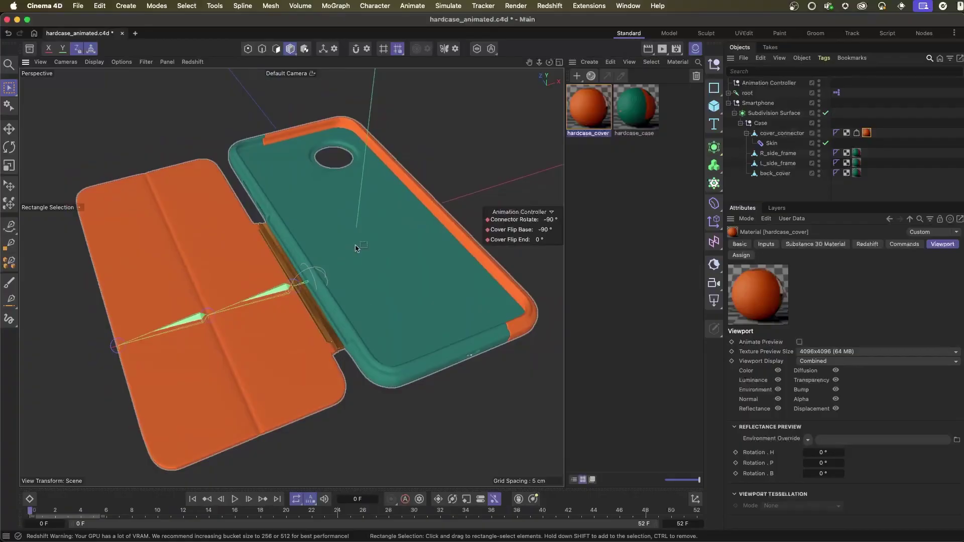